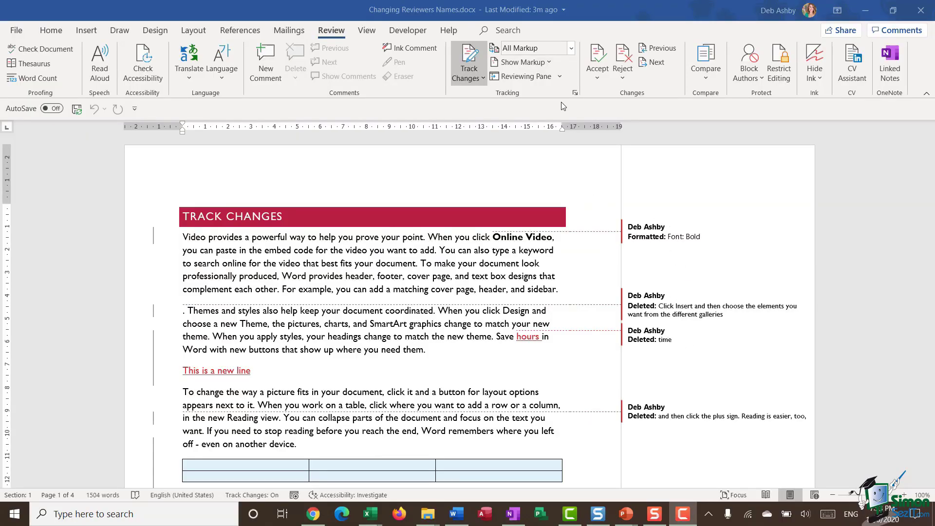
Browse the Show Markup options and the document's Info page without changing anything
{"action": "left_click", "coordinate": [548, 63]}
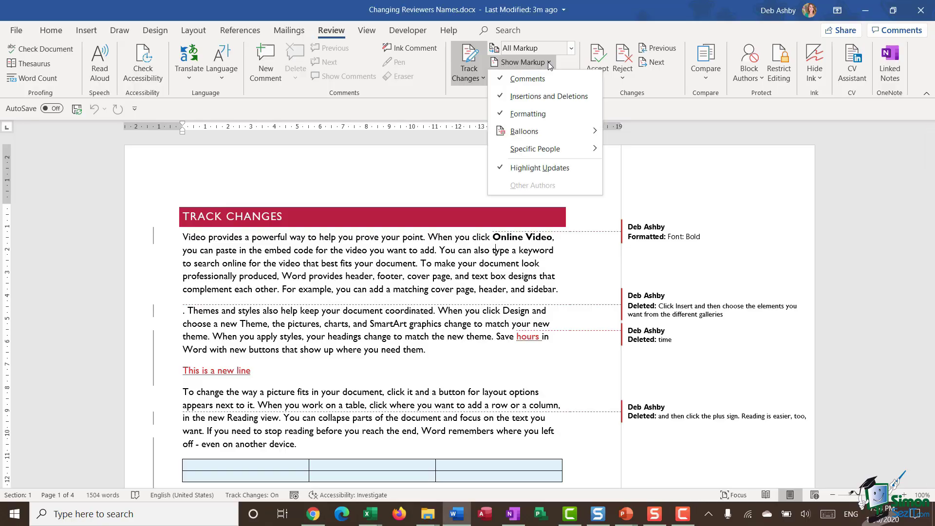
{"action": "mouse_move", "coordinate": [585, 133]}
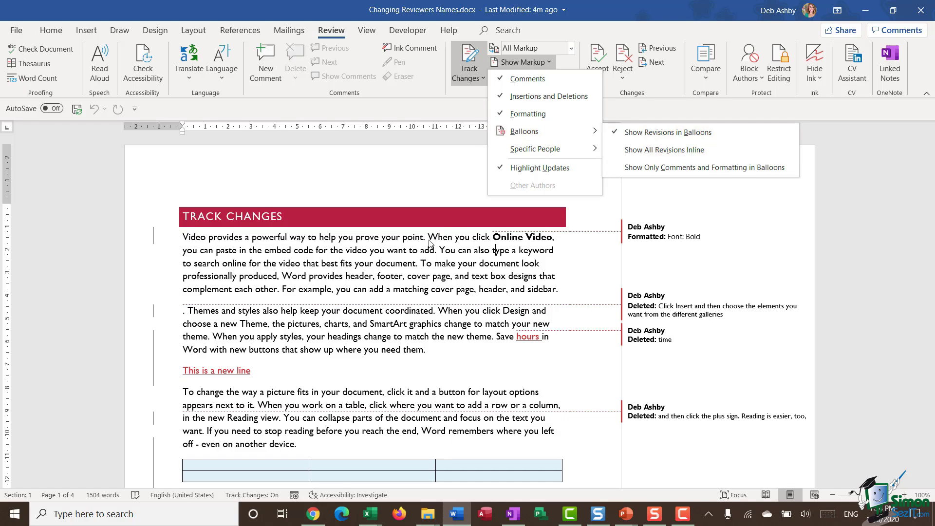
{"action": "left_click", "coordinate": [422, 256]}
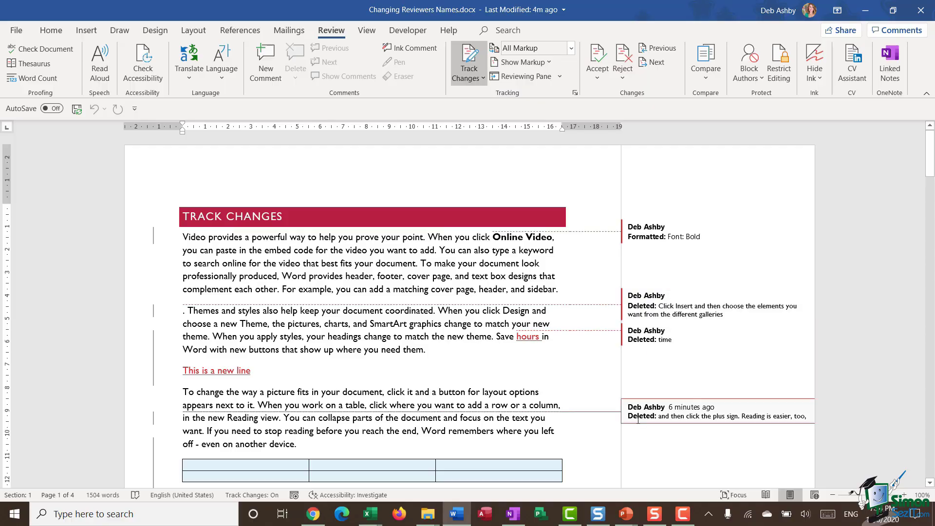
{"action": "mouse_move", "coordinate": [639, 419]}
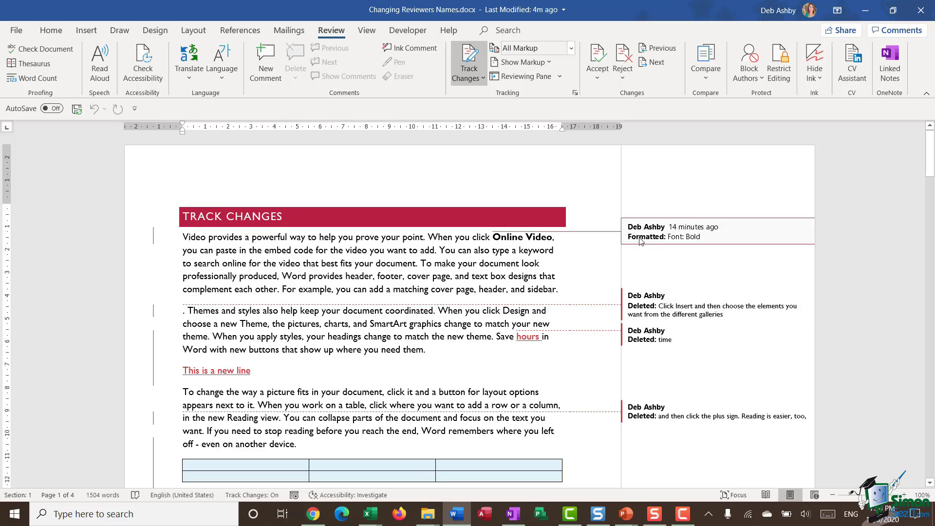
{"action": "left_click", "coordinate": [17, 30]}
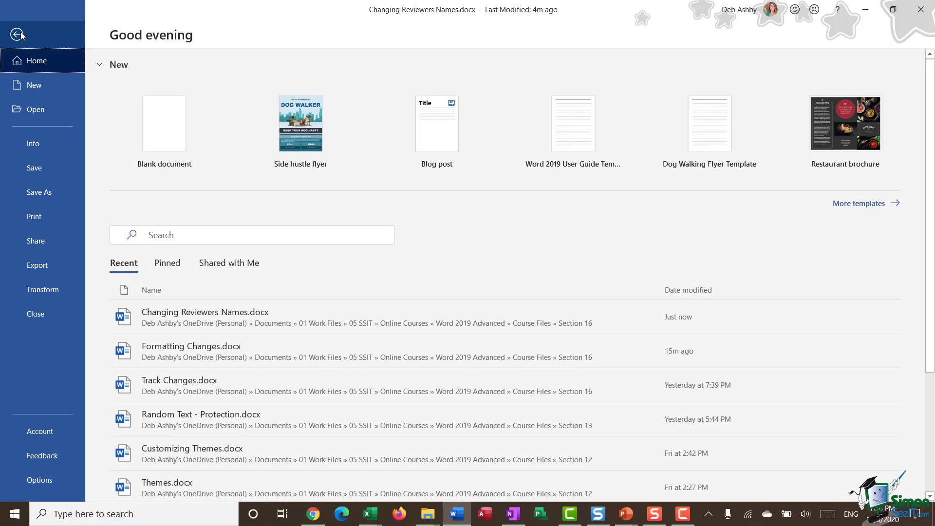
{"action": "left_click", "coordinate": [30, 146]}
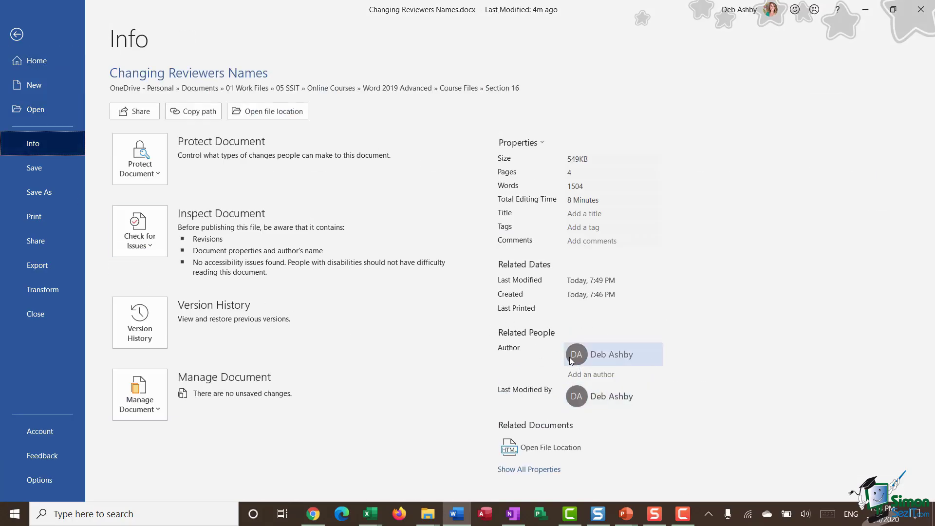
{"action": "left_click", "coordinate": [16, 36]}
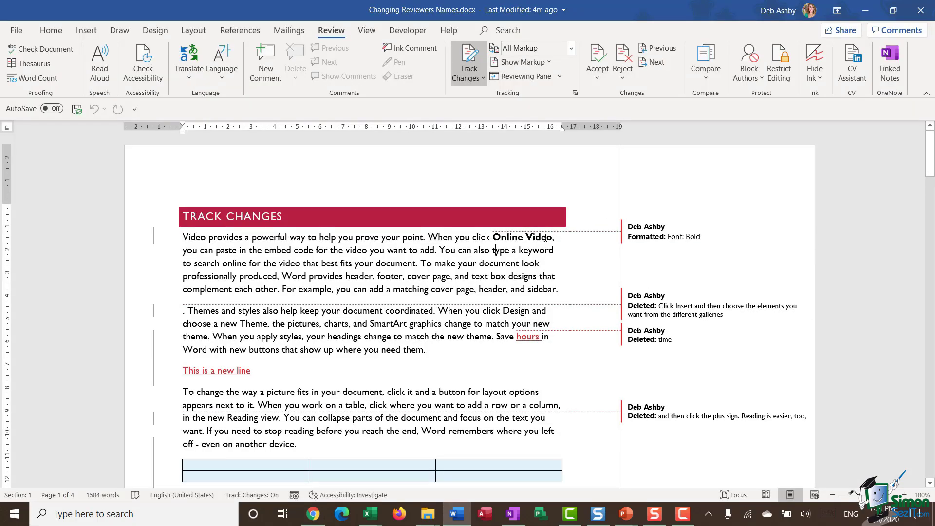
Set balloons to Show Only Comments and Formatting, so deletions appear inline
{"action": "scroll", "coordinate": [545, 237], "scroll_direction": "down", "scroll_amount": 3}
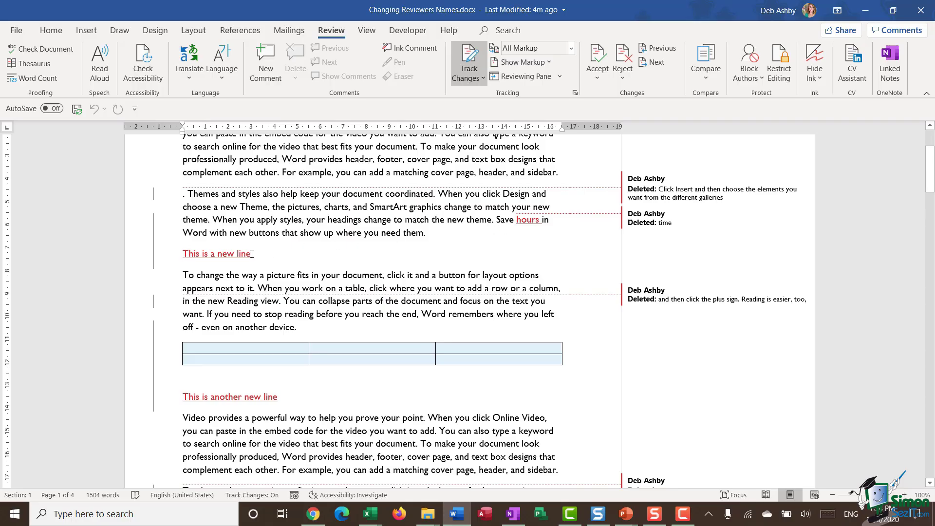
{"action": "scroll", "coordinate": [358, 264], "scroll_direction": "down", "scroll_amount": 2}
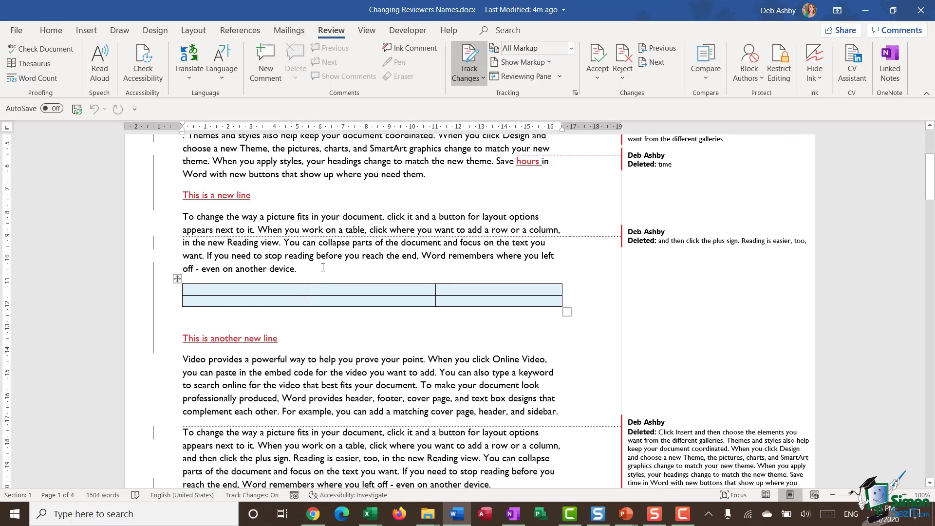
{"action": "scroll", "coordinate": [326, 231], "scroll_direction": "up", "scroll_amount": 3}
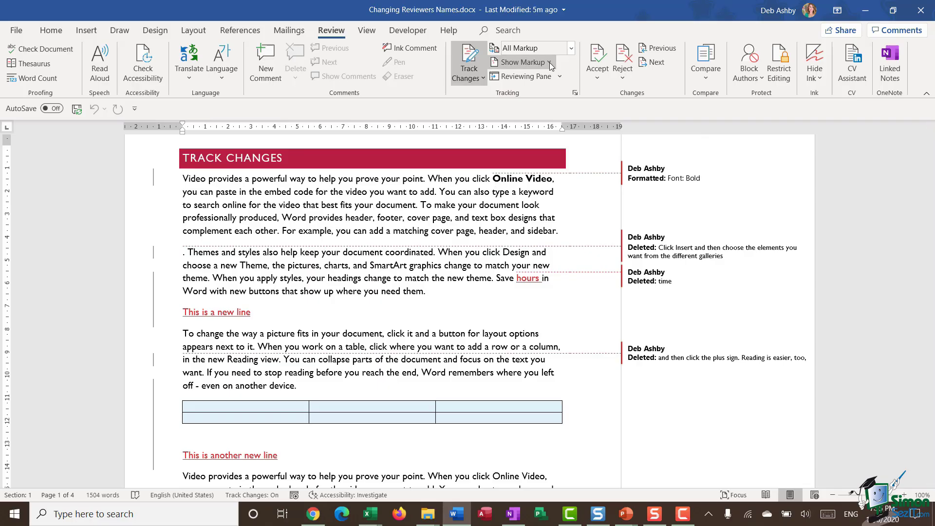
{"action": "left_click", "coordinate": [550, 62]}
{"action": "mouse_move", "coordinate": [539, 131]}
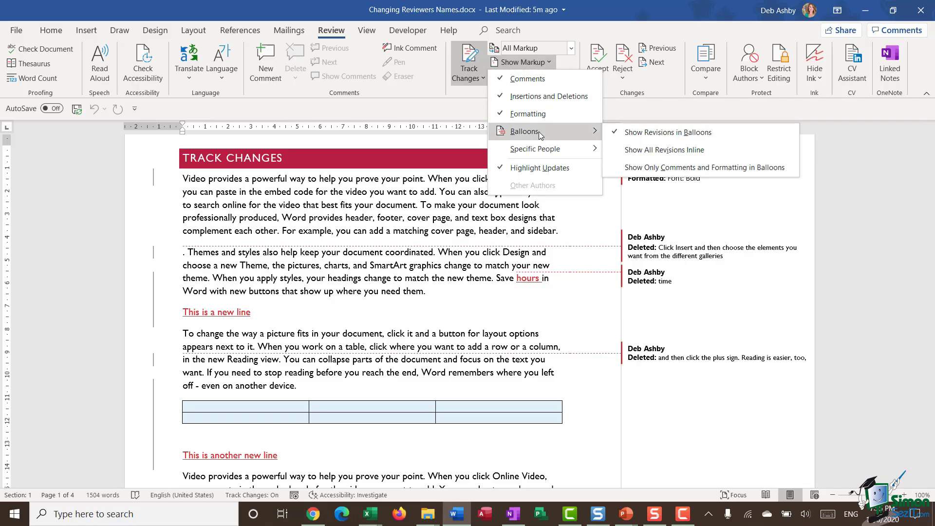
{"action": "left_click", "coordinate": [661, 168]}
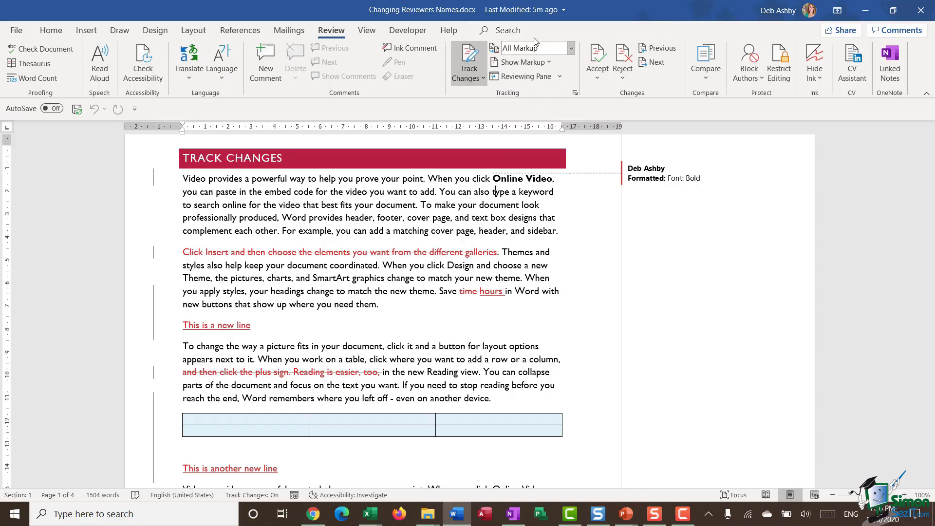
Replace the tracked-changes user name and initials with the second reviewer's, kept regardless of Office sign-in
{"action": "left_click", "coordinate": [577, 92]}
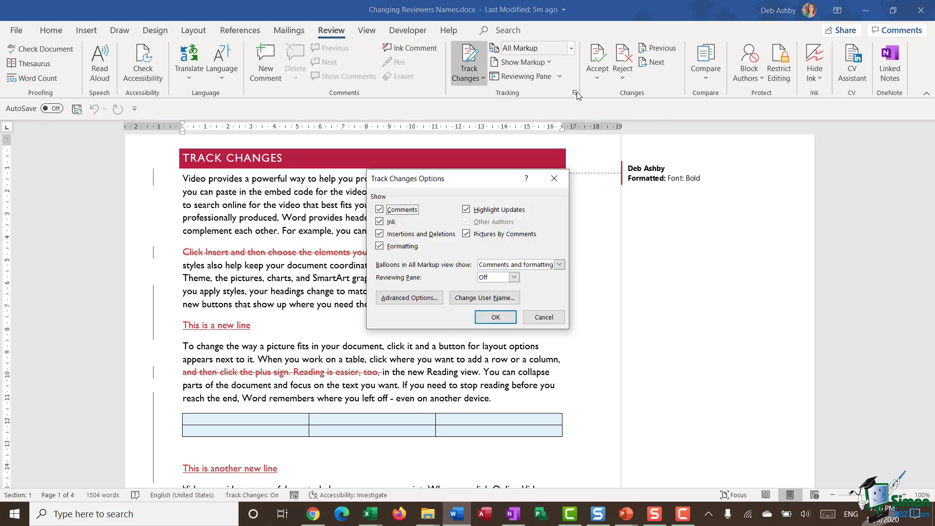
{"action": "left_click", "coordinate": [491, 298]}
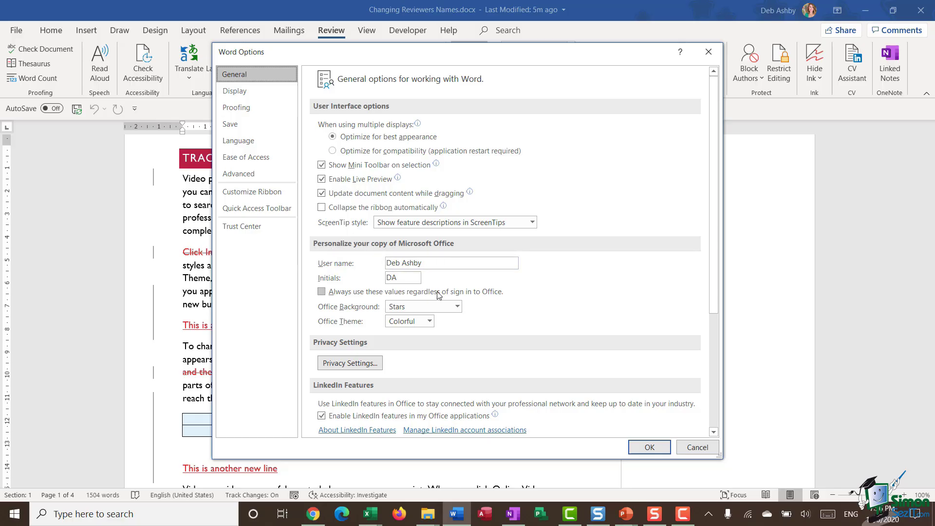
{"action": "left_click", "coordinate": [359, 264]}
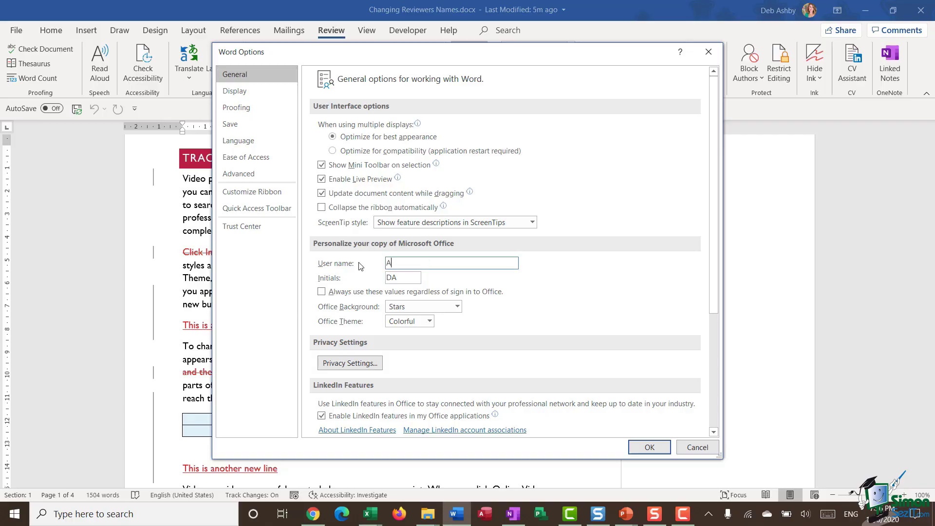
{"action": "key", "text": "Tab"}
{"action": "type", "text": "AL"}
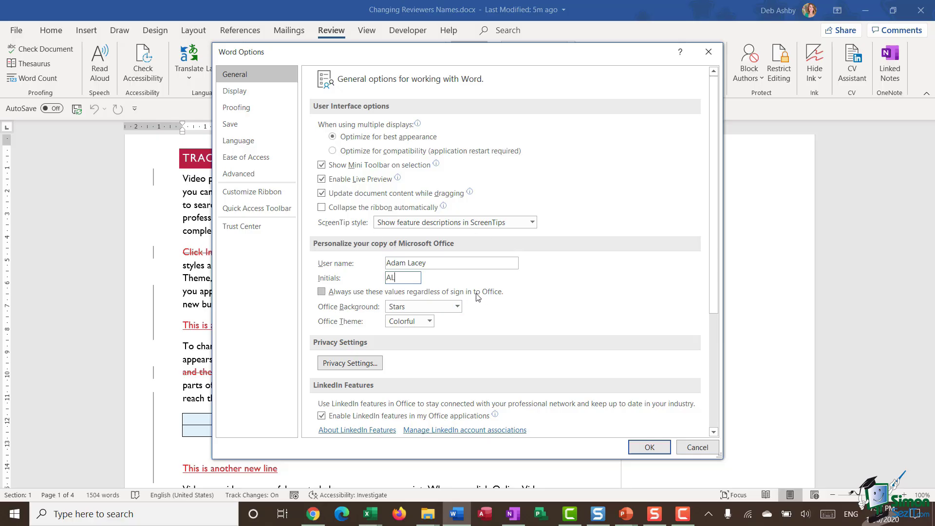
{"action": "left_click", "coordinate": [322, 293]}
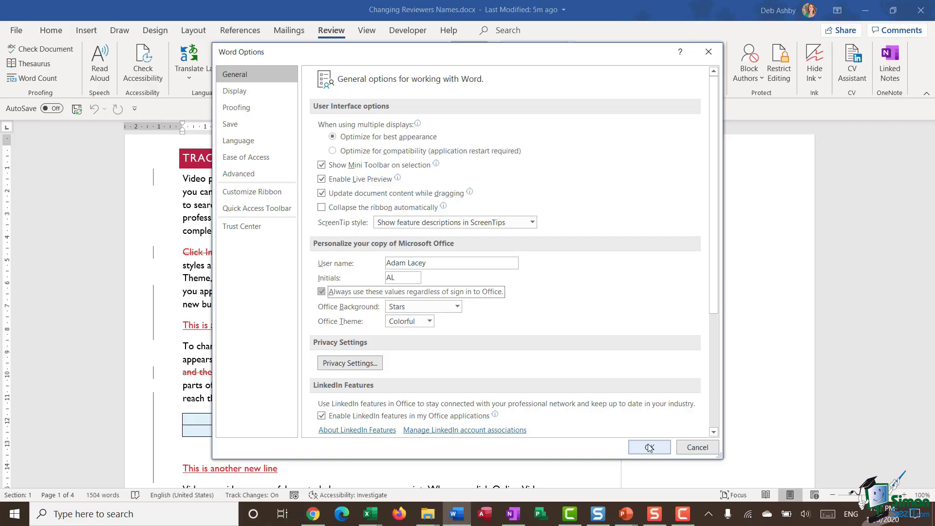
{"action": "left_click", "coordinate": [650, 448]}
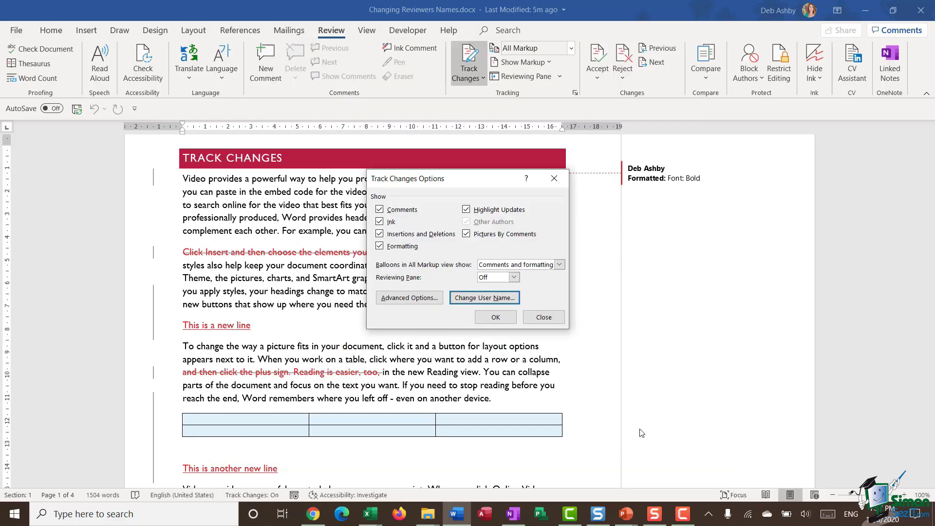
Close Track Changes Options and delete the 'Theme, the pictures…' sentence as a tracked change
{"action": "left_click", "coordinate": [495, 317]}
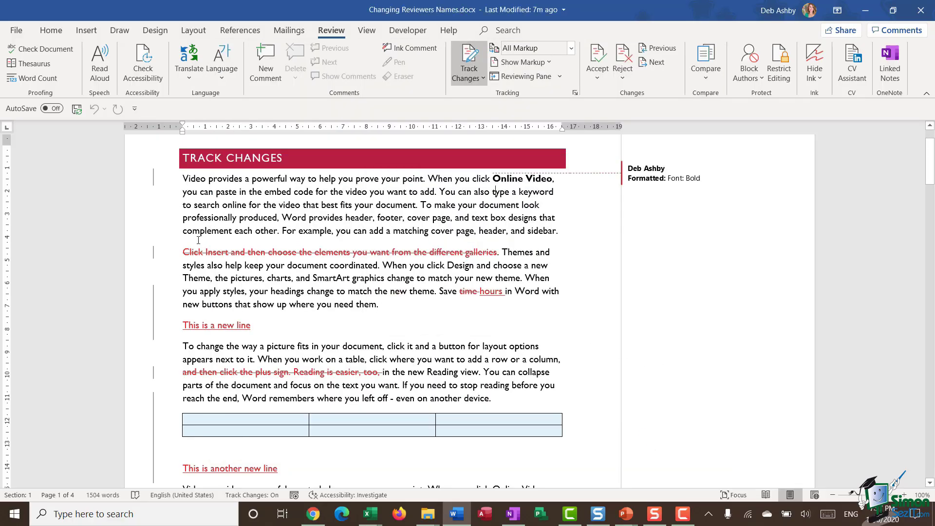
{"action": "left_click_drag", "start_coordinate": [183, 279], "coordinate": [518, 281]}
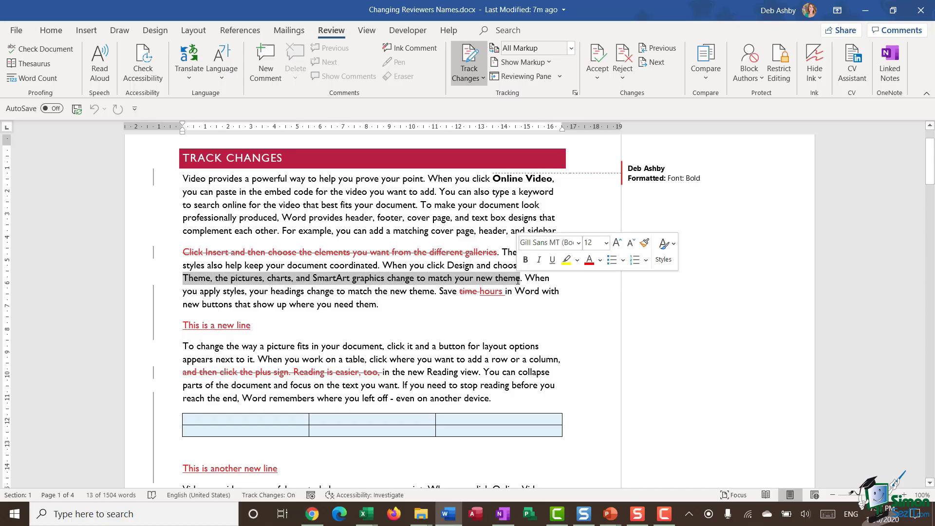
{"action": "key", "text": "Delete"}
Add the line 'This is another new line' below 'This is a new line', then select the first body sentence
{"action": "scroll", "coordinate": [278, 291], "scroll_direction": "down", "scroll_amount": 2}
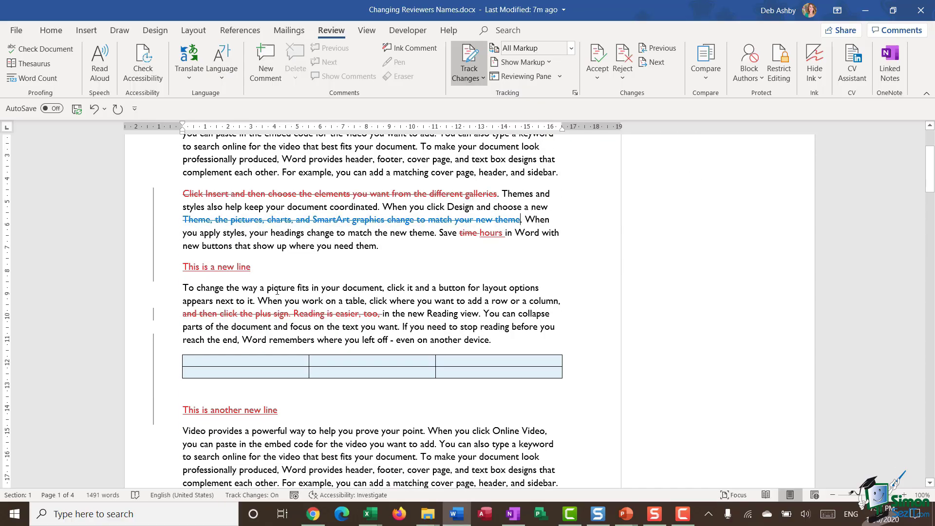
{"action": "left_click", "coordinate": [270, 270]}
{"action": "key", "text": "Return"}
{"action": "type", "text": "This is another new line"}
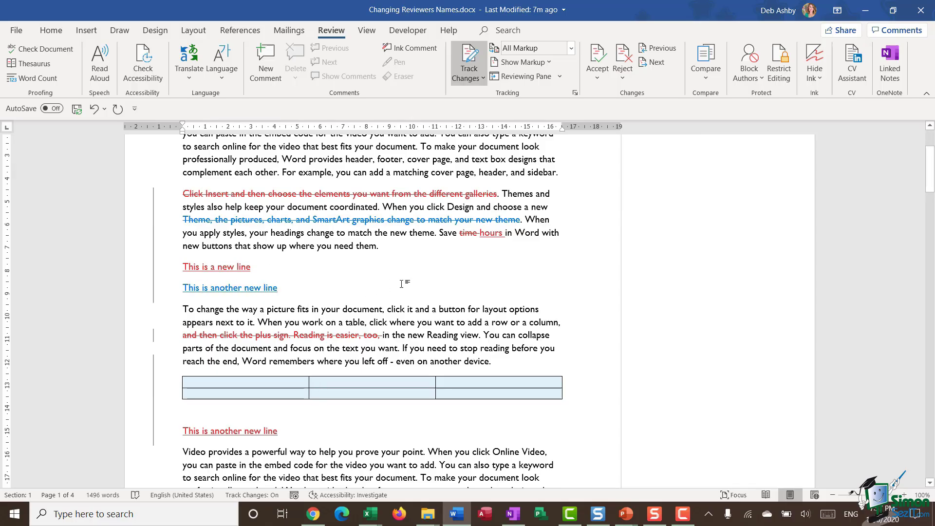
{"action": "scroll", "coordinate": [401, 284], "scroll_direction": "up", "scroll_amount": 2}
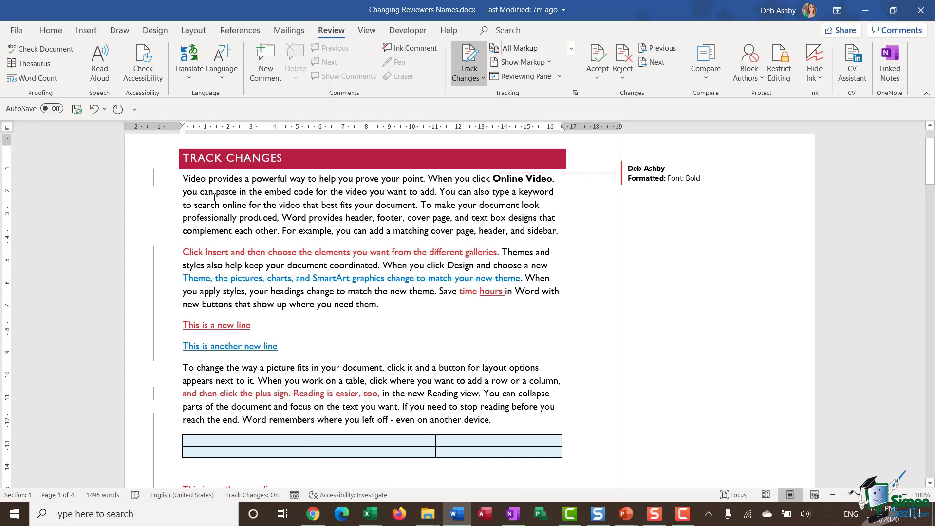
{"action": "left_click_drag", "start_coordinate": [201, 181], "coordinate": [430, 181]}
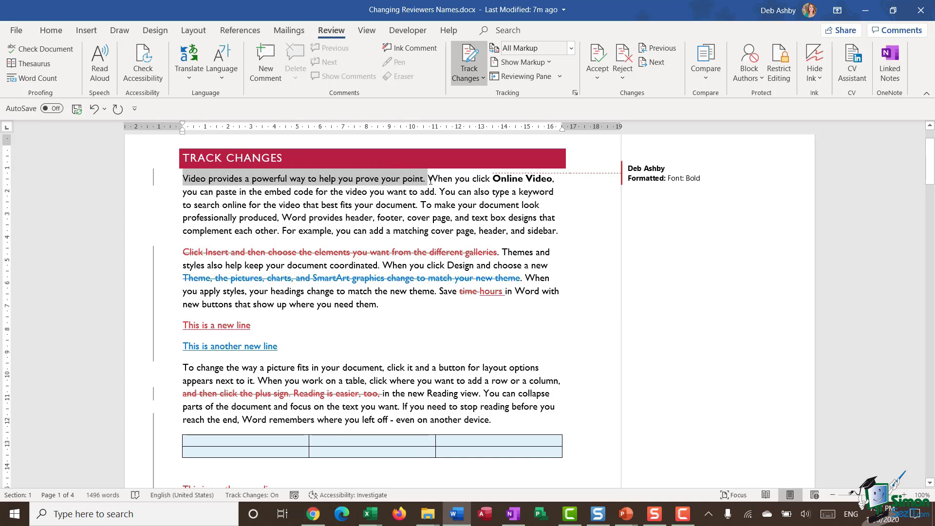
Apply yellow Text Highlight Color to the selected opening sentence from the Home tab
{"action": "left_click", "coordinate": [51, 31]}
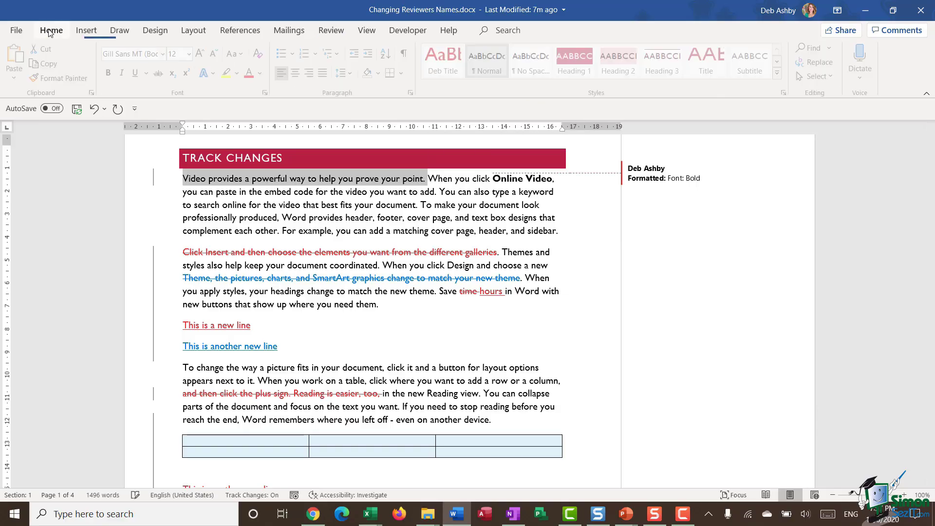
{"action": "left_click", "coordinate": [229, 72]}
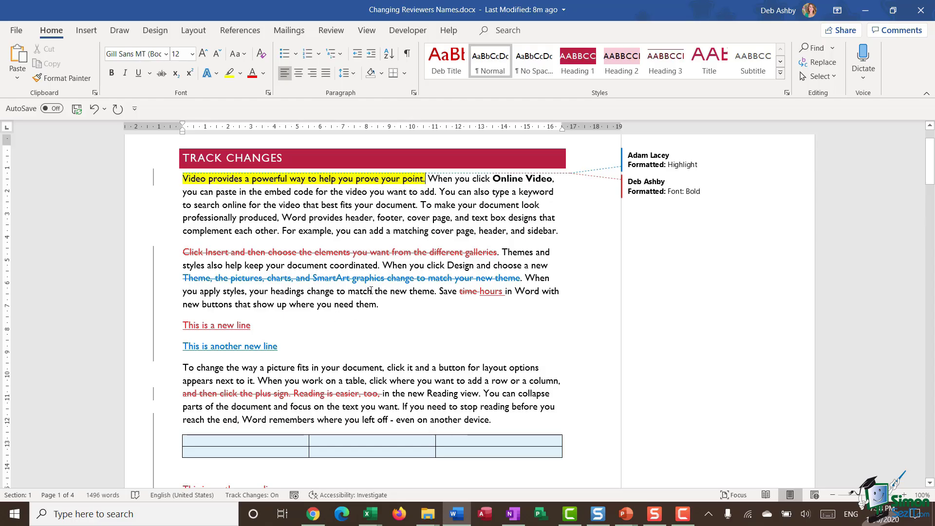
Filter Show Markup > Specific People to hide the original reviewer's changes
{"action": "mouse_move", "coordinate": [419, 257]}
{"action": "left_click", "coordinate": [333, 31]}
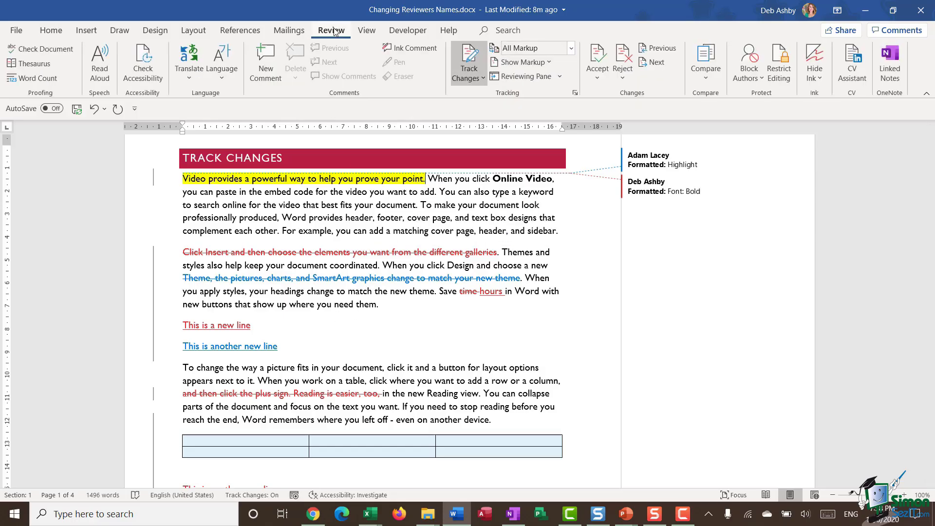
{"action": "left_click", "coordinate": [551, 62]}
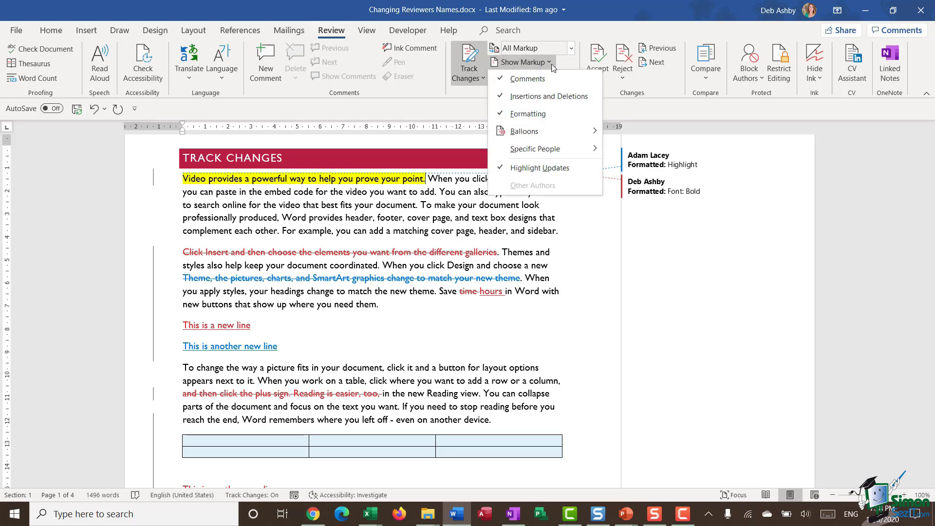
{"action": "mouse_move", "coordinate": [540, 156]}
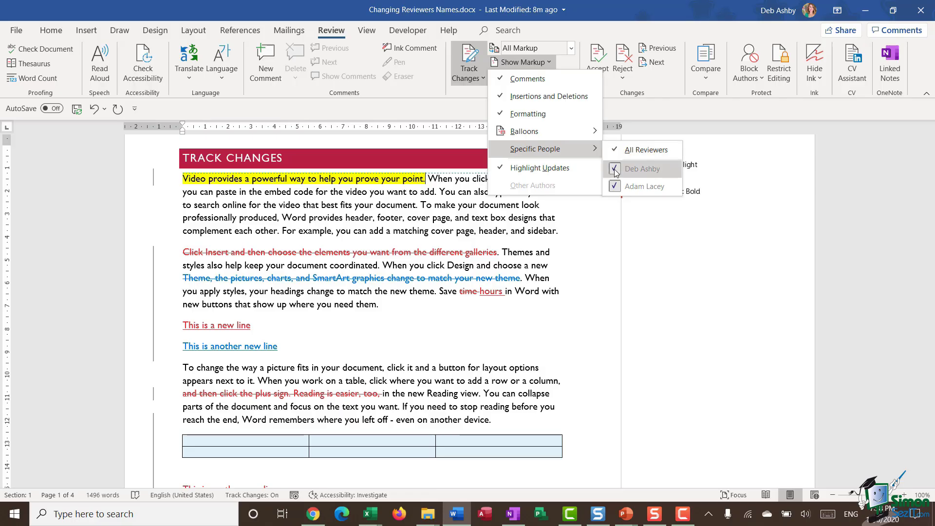
{"action": "left_click", "coordinate": [615, 170]}
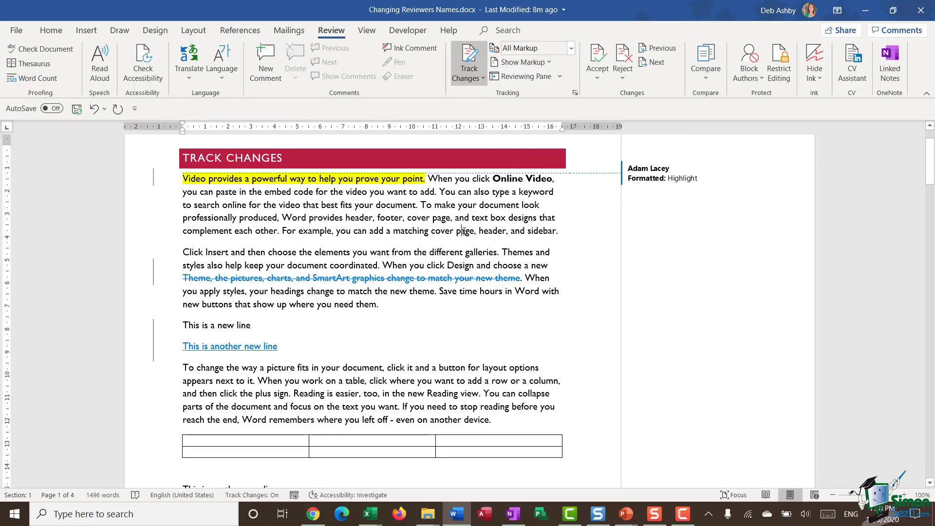
Re-tick the original reviewer under Specific People to show their changes again
{"action": "scroll", "coordinate": [462, 232], "scroll_direction": "down", "scroll_amount": 2}
{"action": "scroll", "coordinate": [464, 232], "scroll_direction": "up", "scroll_amount": 4}
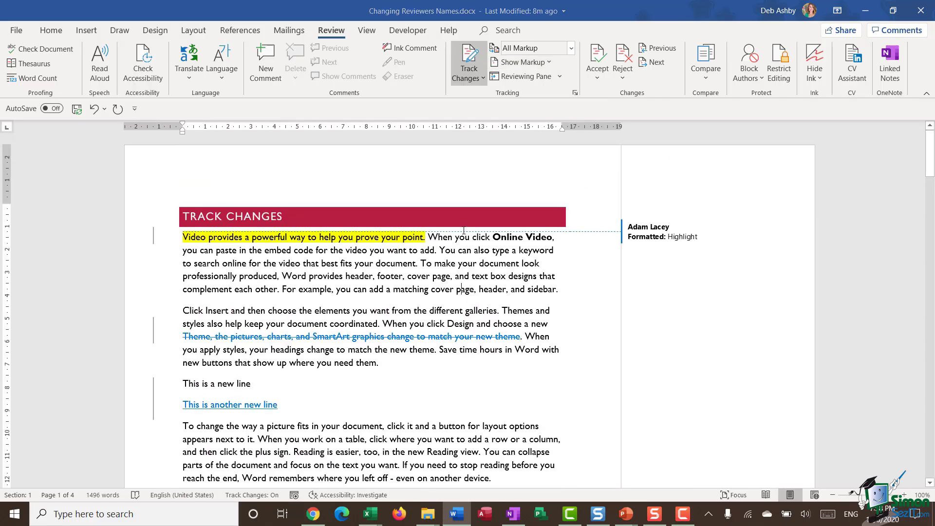
{"action": "left_click", "coordinate": [524, 61]}
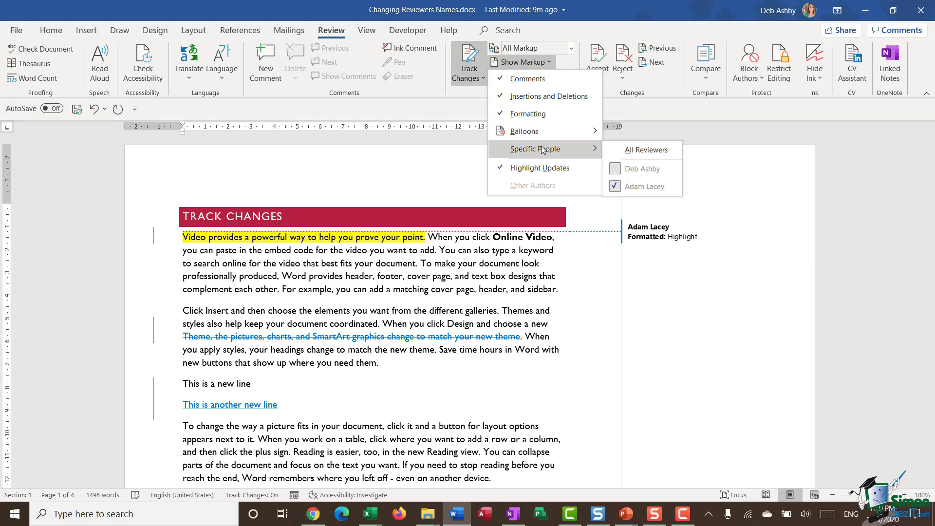
{"action": "left_click", "coordinate": [621, 171]}
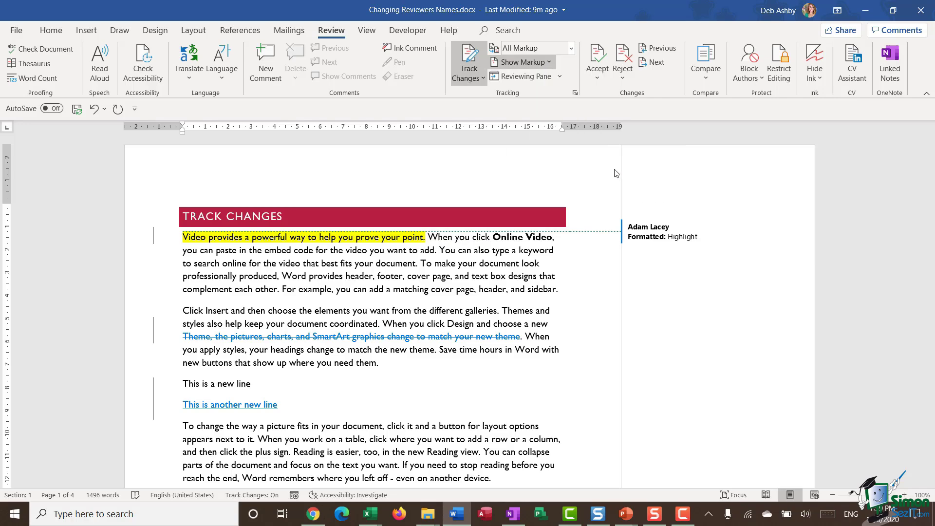